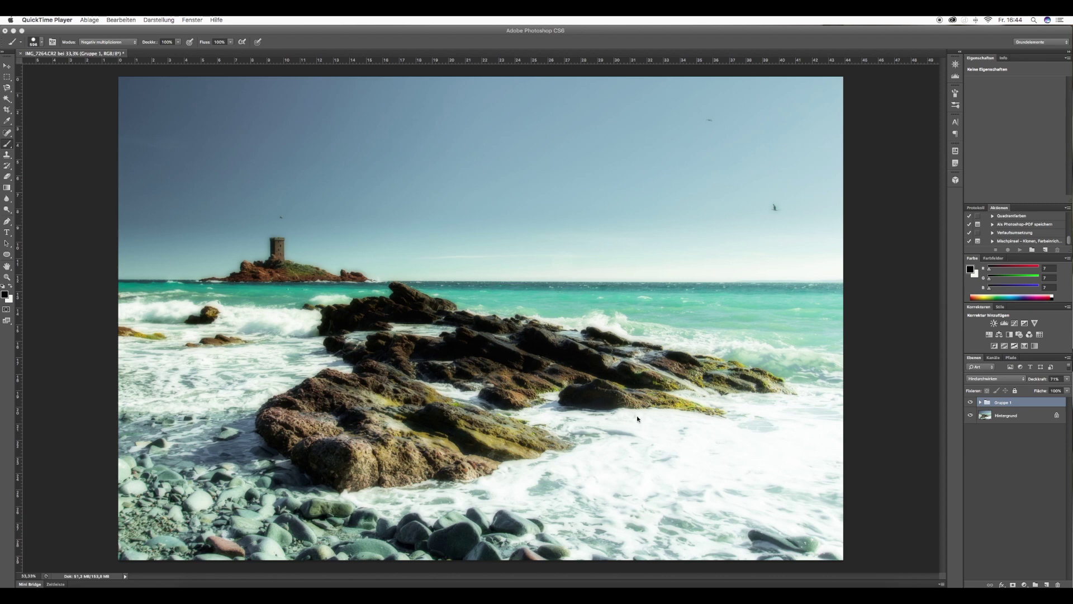
Hide and delete the Gruppe 1 glow group, then duplicate the Hintergrund photo.
left_click(971, 416, "alt")
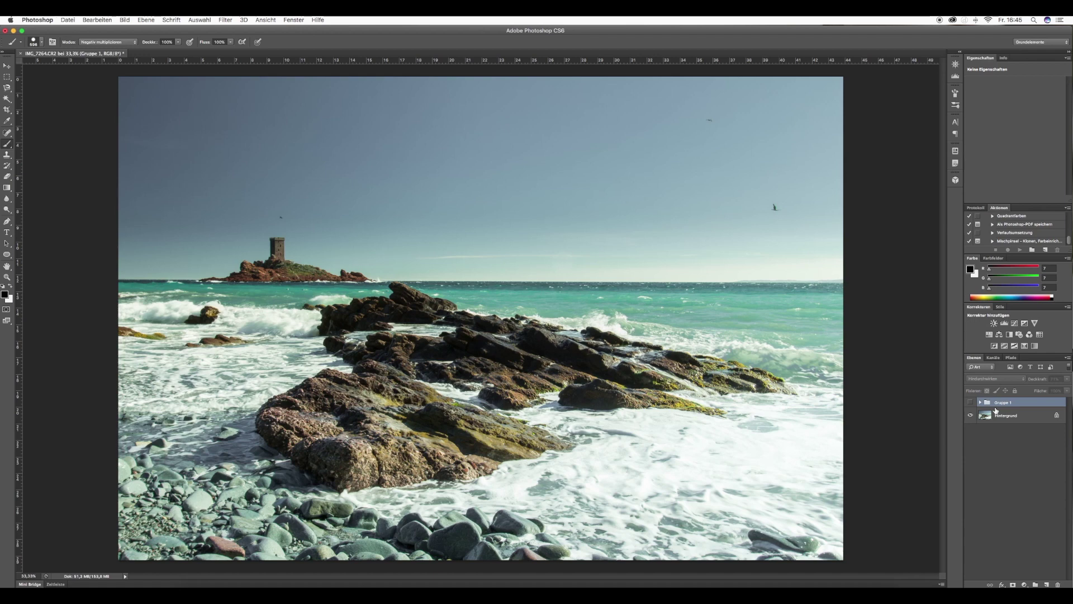
key("Delete")
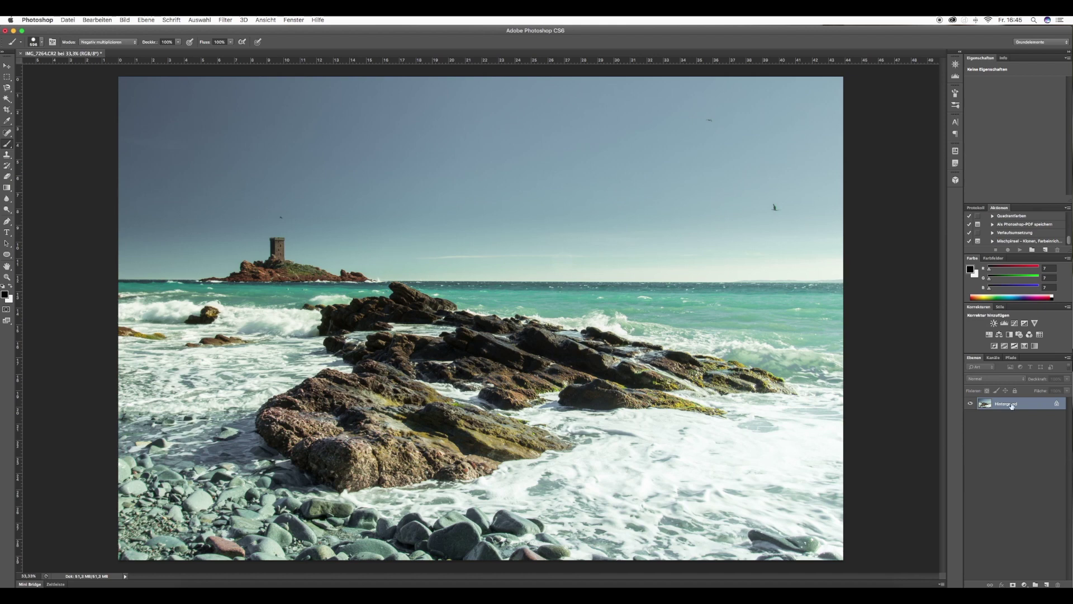
key("ctrl+j")
key("ctrl+j")
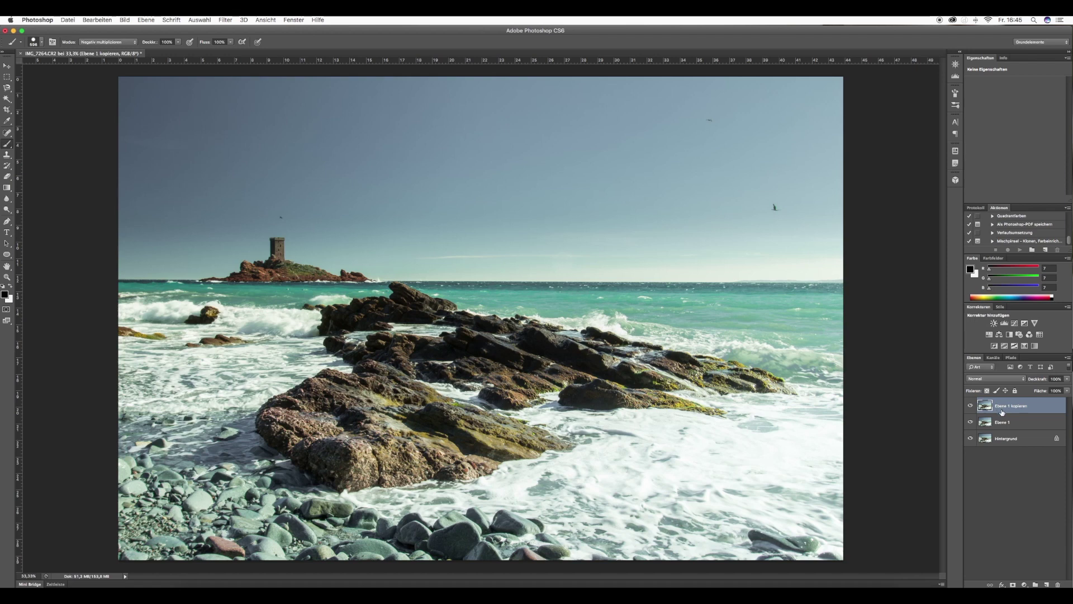
Rename the top copy 'negativ multiplizieren' and set its blend mode to Negativ multiplizieren.
double_click(1008, 406)
key("BackSpace")
type("mult")
type("ipliz")
type("ieren")
key("Return")
left_click(980, 380)
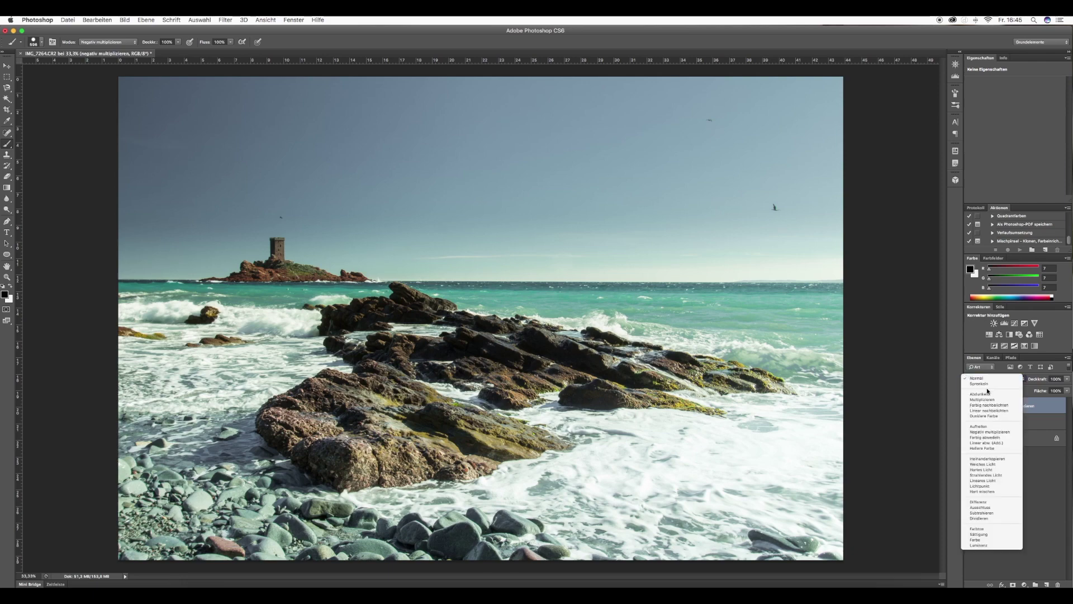
left_click(979, 432)
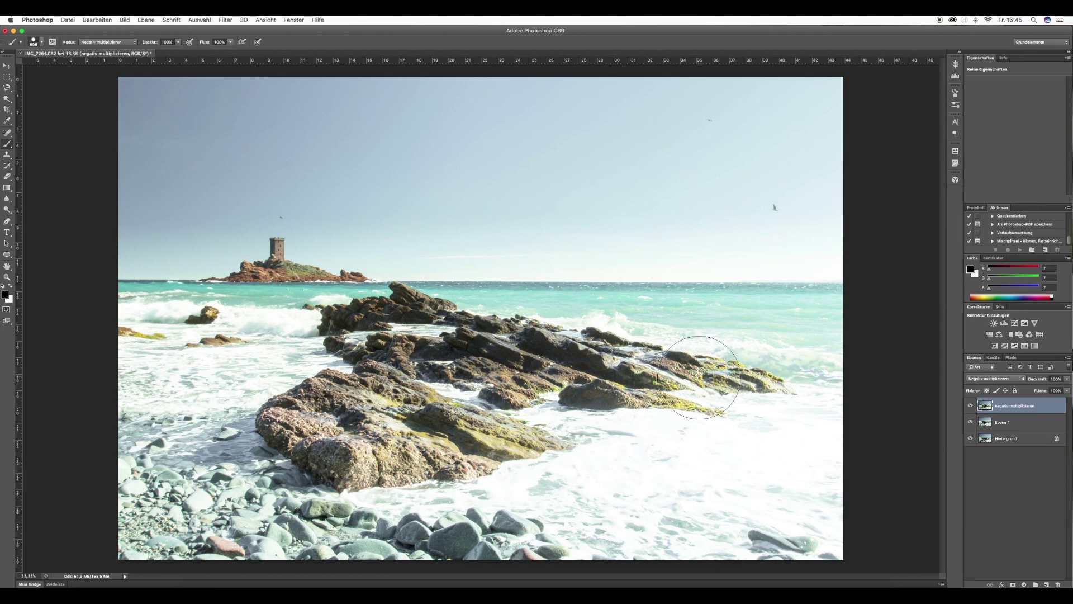
left_click(1026, 422, "shift")
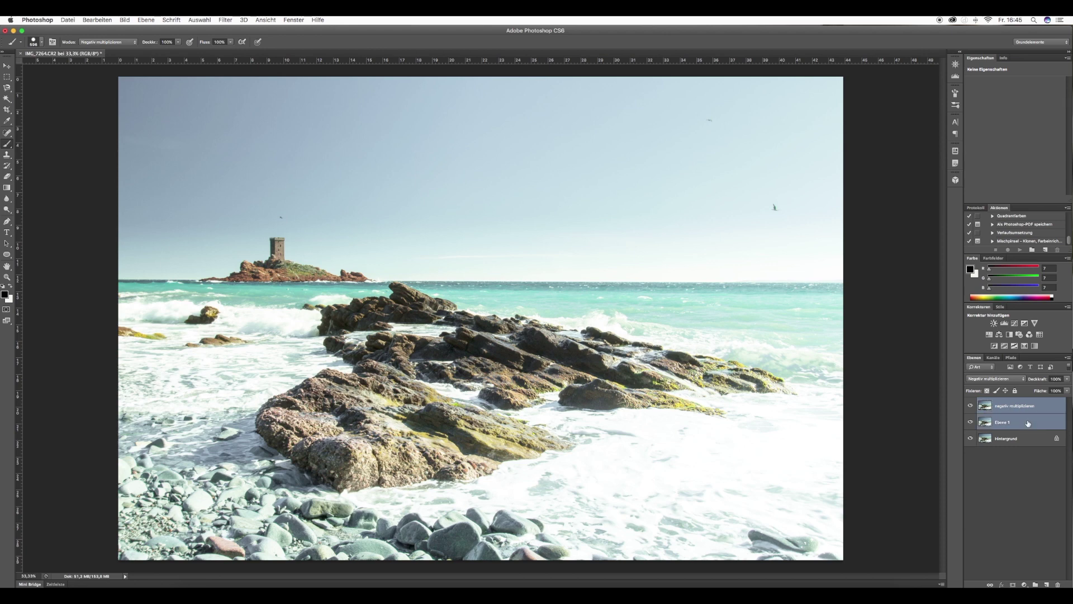
Merge both copies via Auf eine Ebene reduzieren and duplicate the merged negativ multiplizieren layer.
right_click(1033, 420)
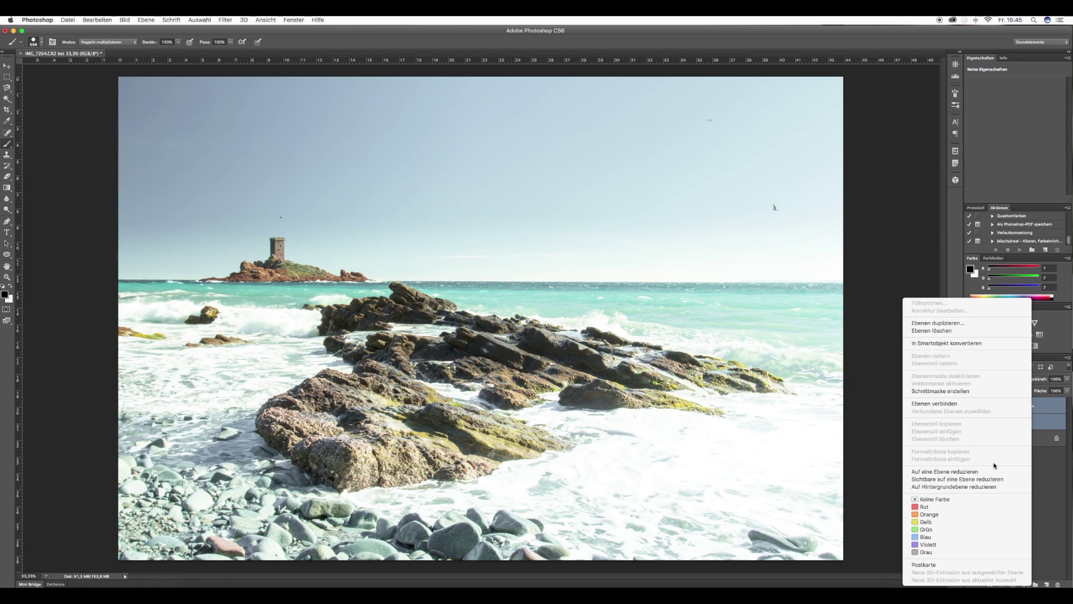
left_click(968, 475)
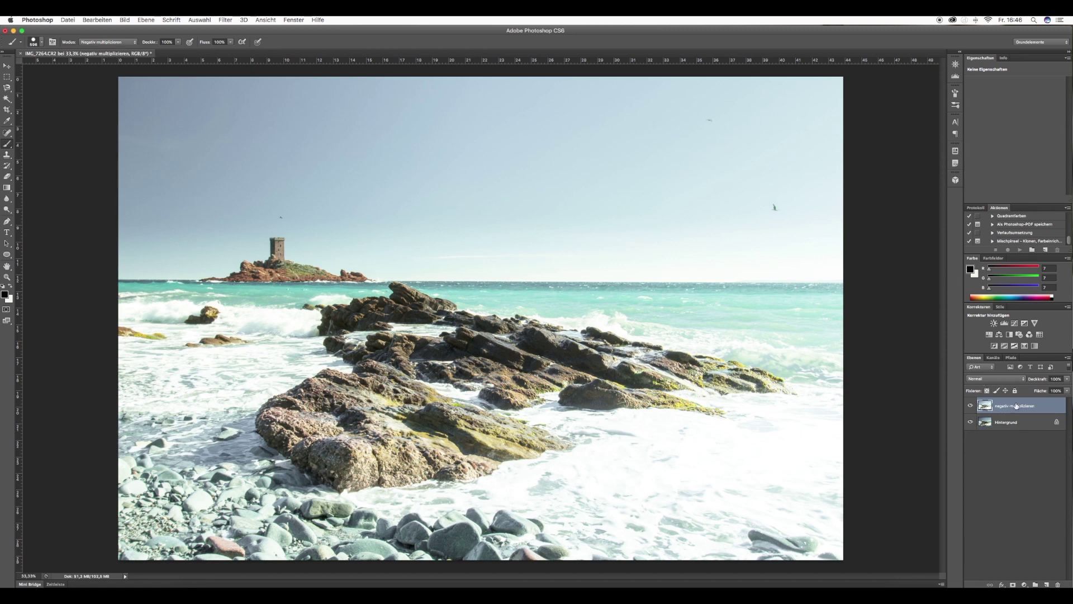
key("ctrl+j")
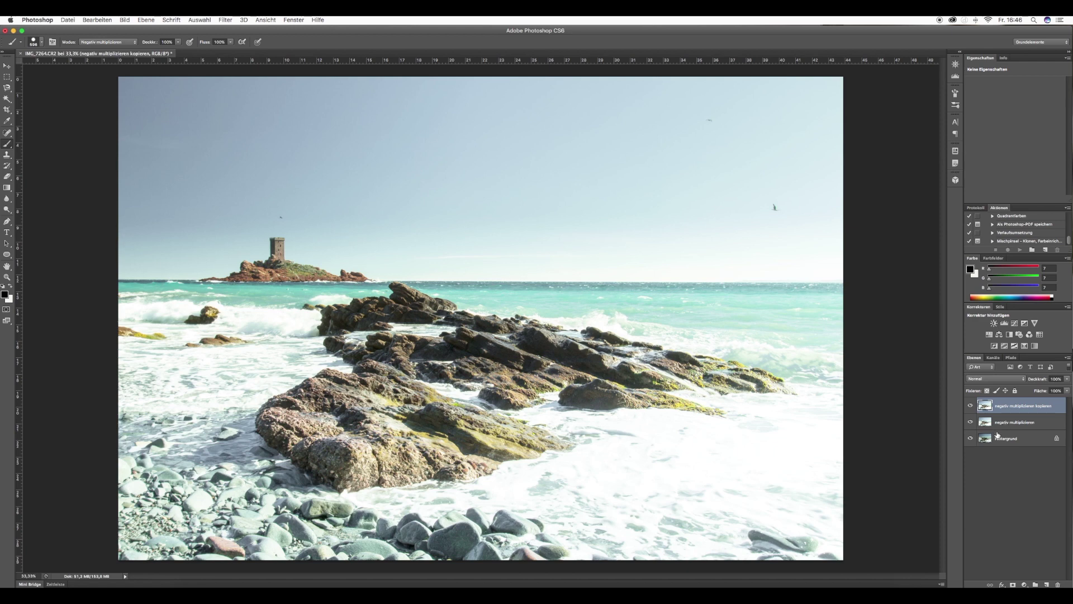
Apply a Gaussian blur (Gaußscher Weichzeichner) of about 20.4 pixels to the top copy.
left_click(225, 19)
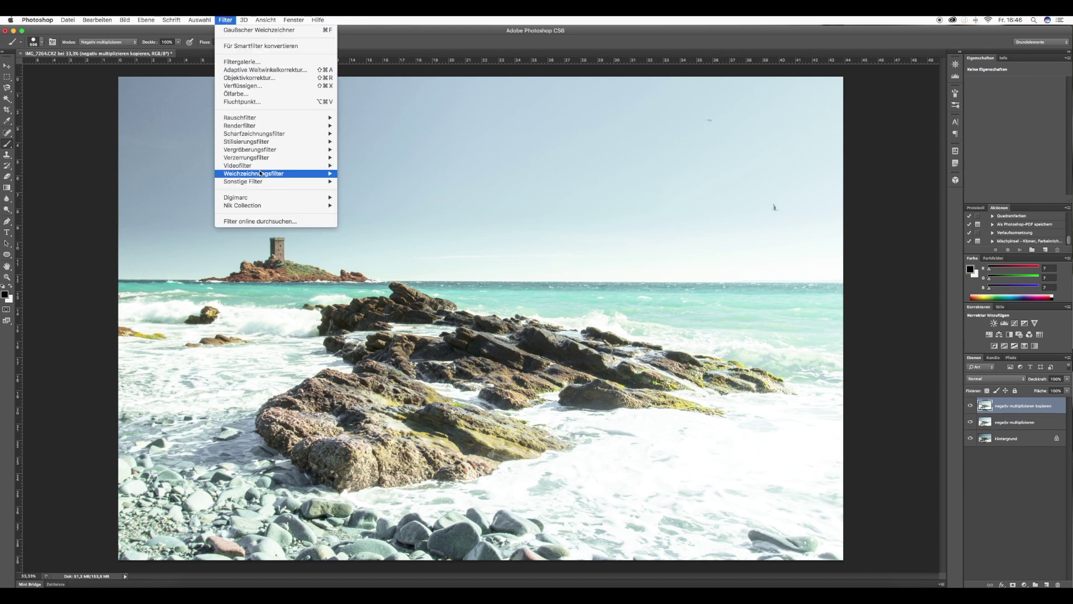
mouse_move(254, 173)
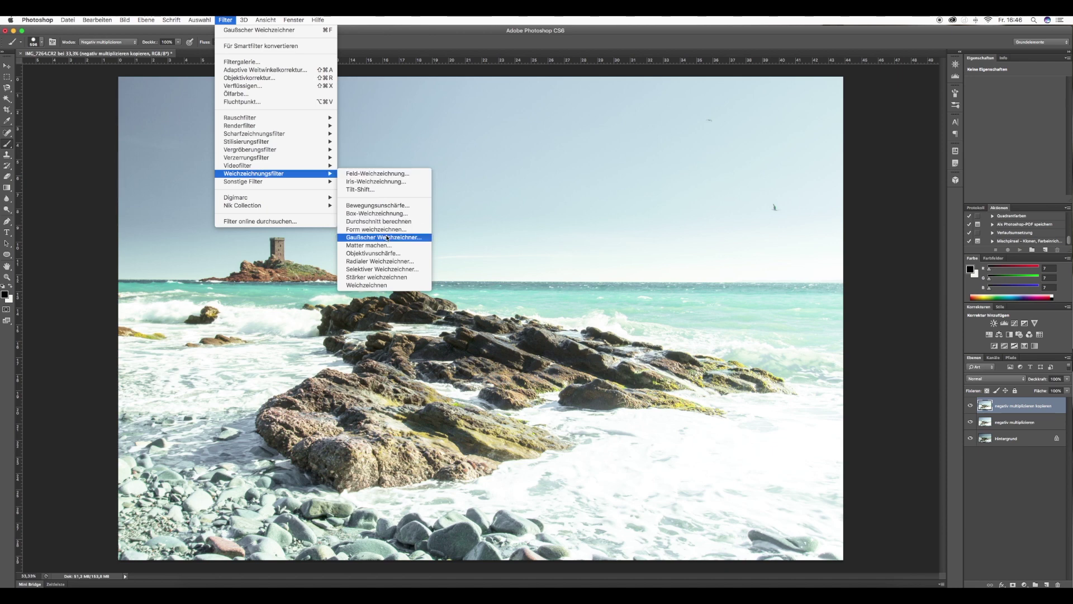
left_click(388, 237)
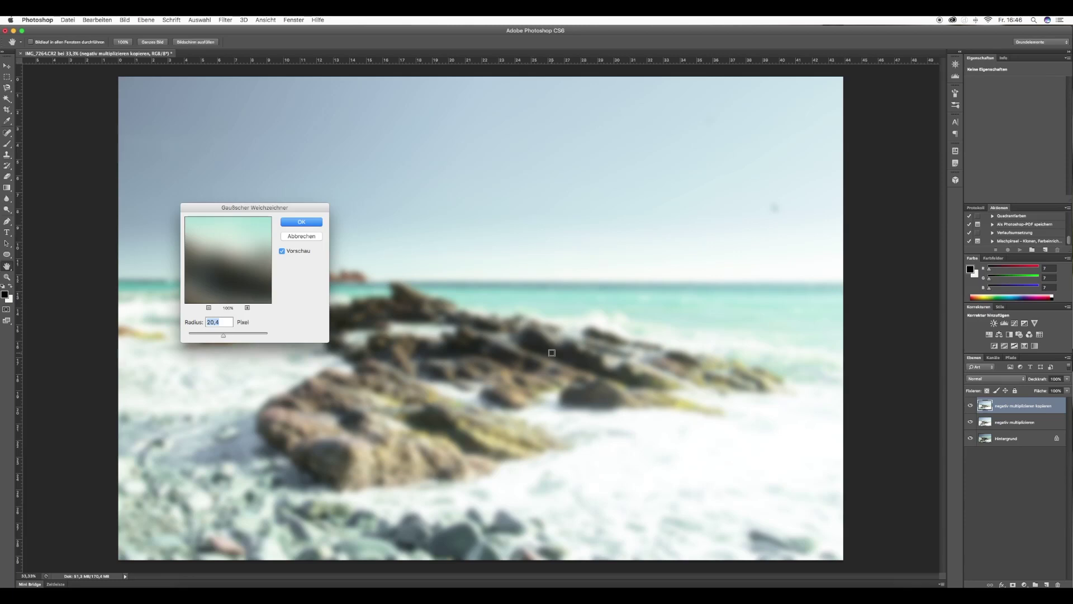
left_click(308, 223)
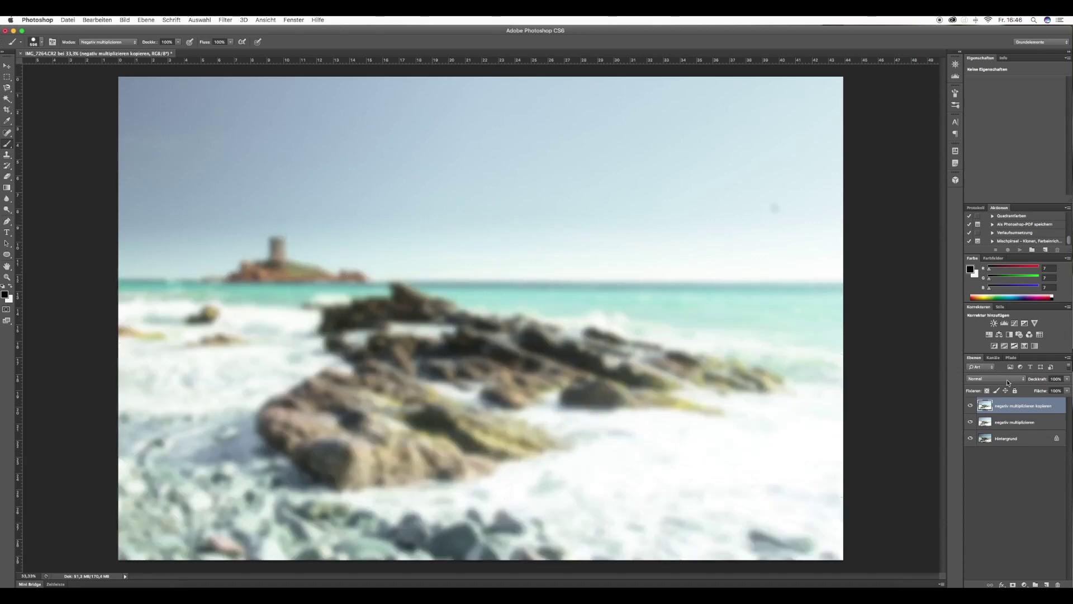
Blend the blurred top layer with Multiplizieren, testing opacity and leaving it at 100%.
left_click(1007, 380)
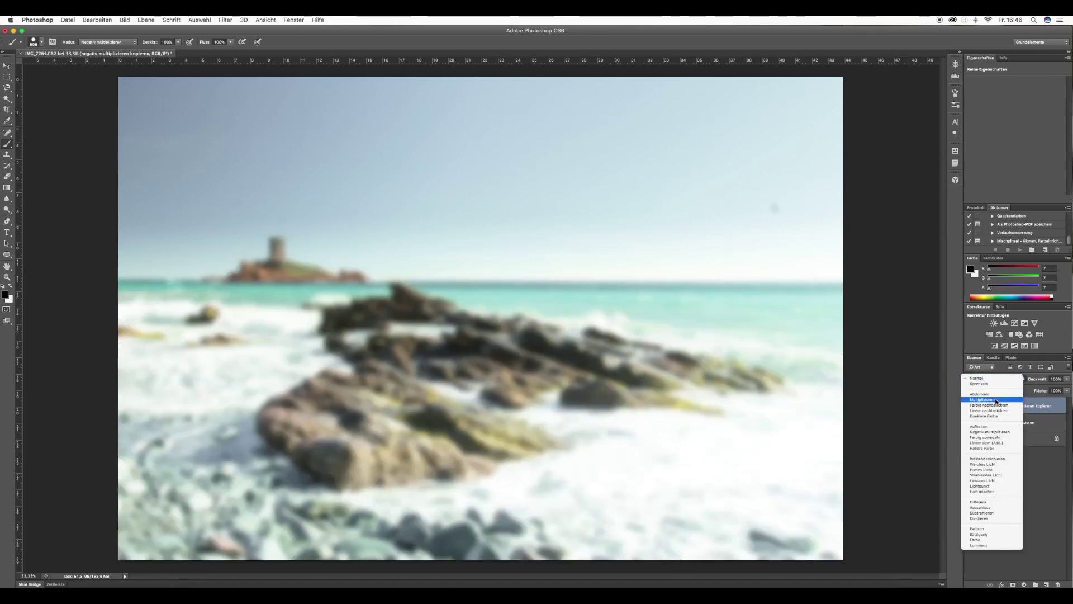
left_click(995, 400)
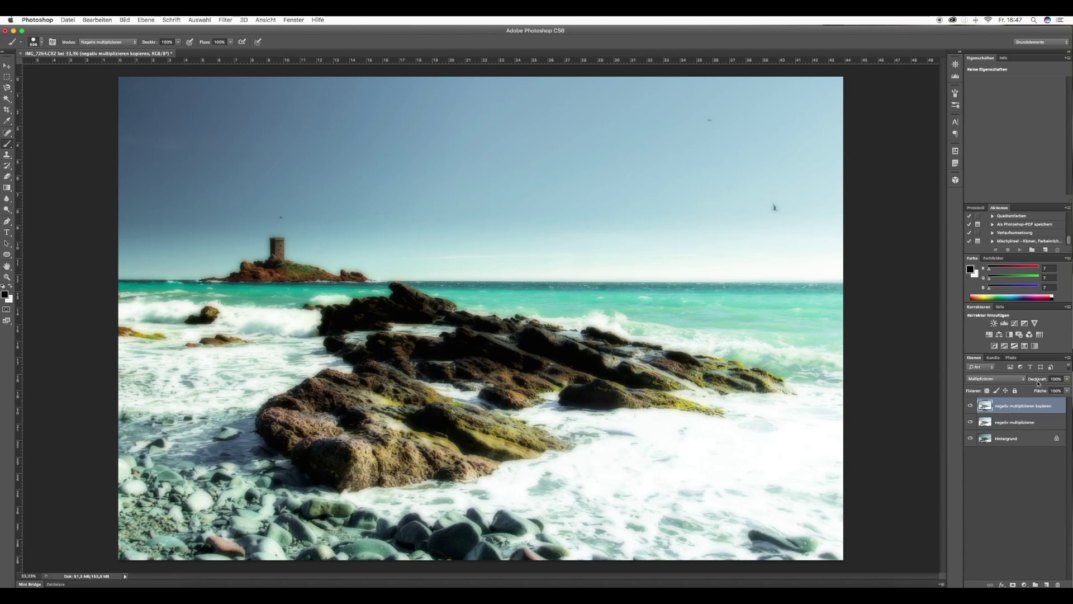
left_click_drag(1041, 382, 1036, 380)
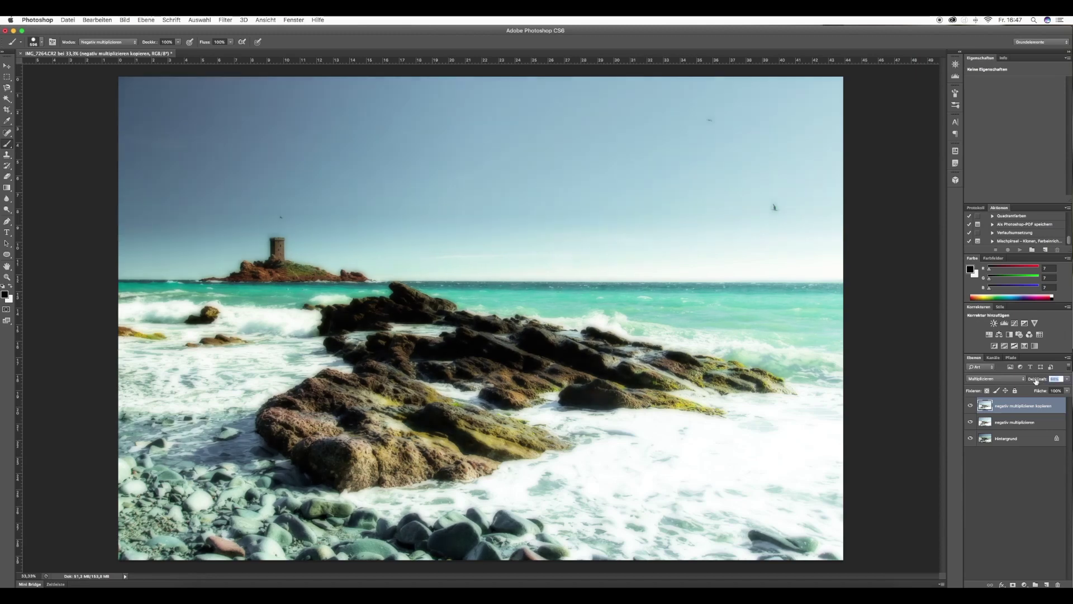
left_click_drag(1036, 381, 1032, 381)
left_click_drag(1039, 381, 1062, 380)
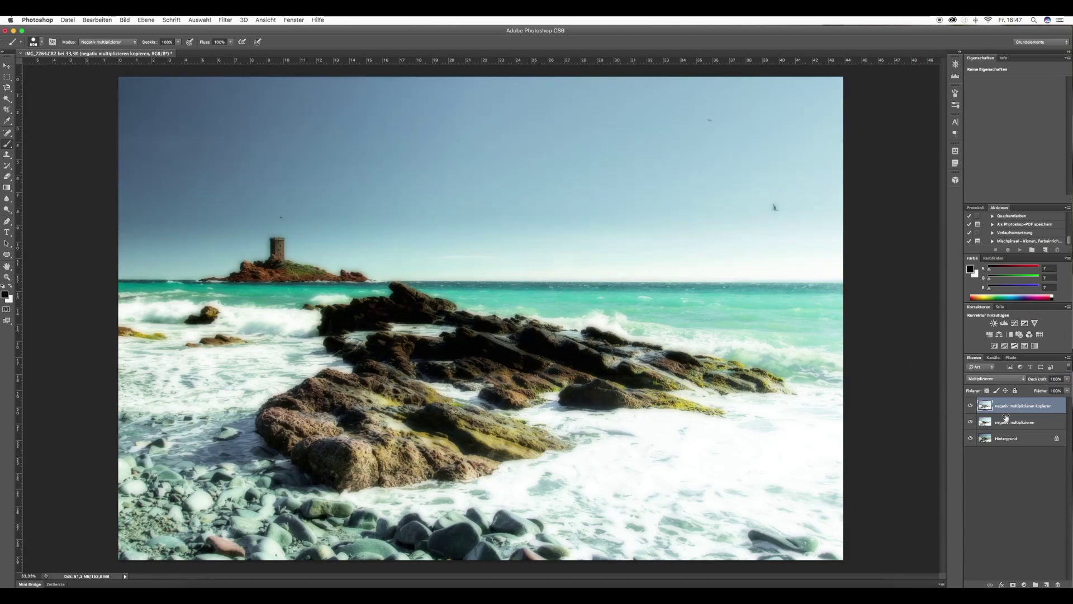
Undo a single-layer grouping and group both negativ multiplizieren layers into Gruppe 1.
key("ctrl+g")
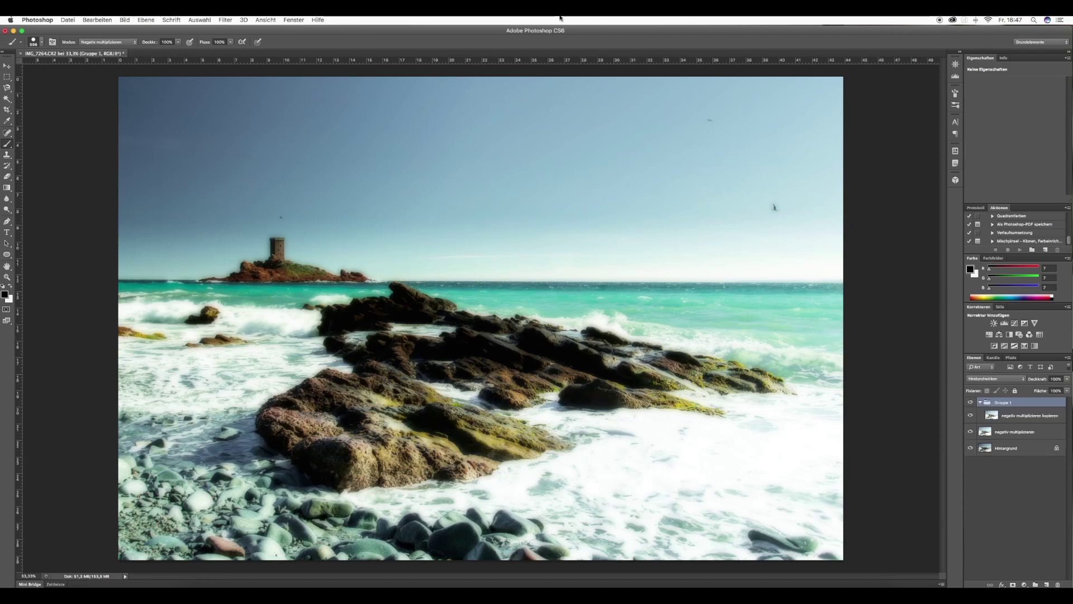
left_click(96, 20)
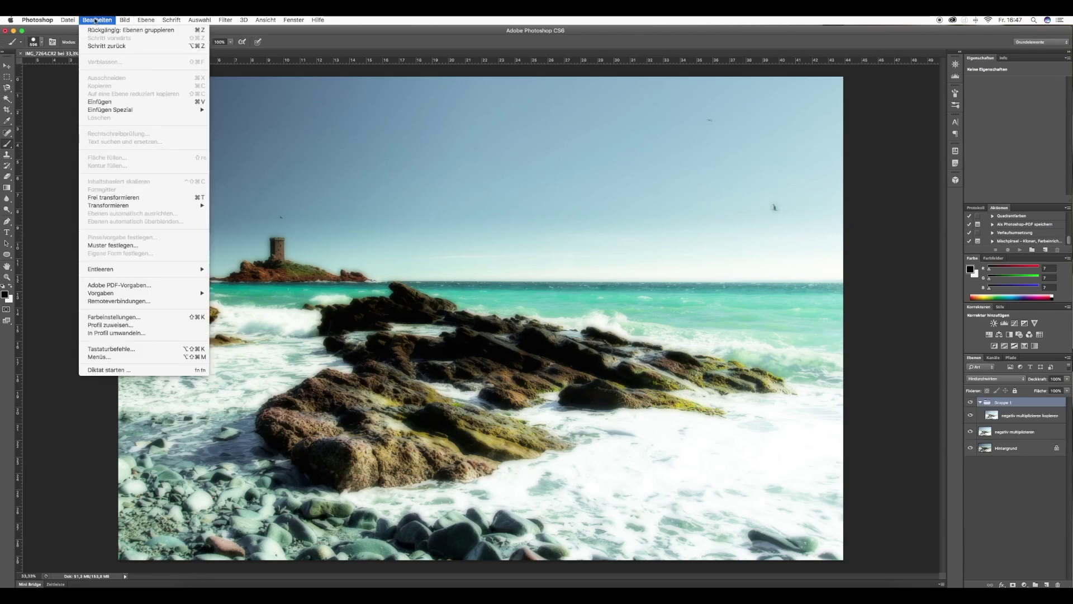
left_click(112, 46)
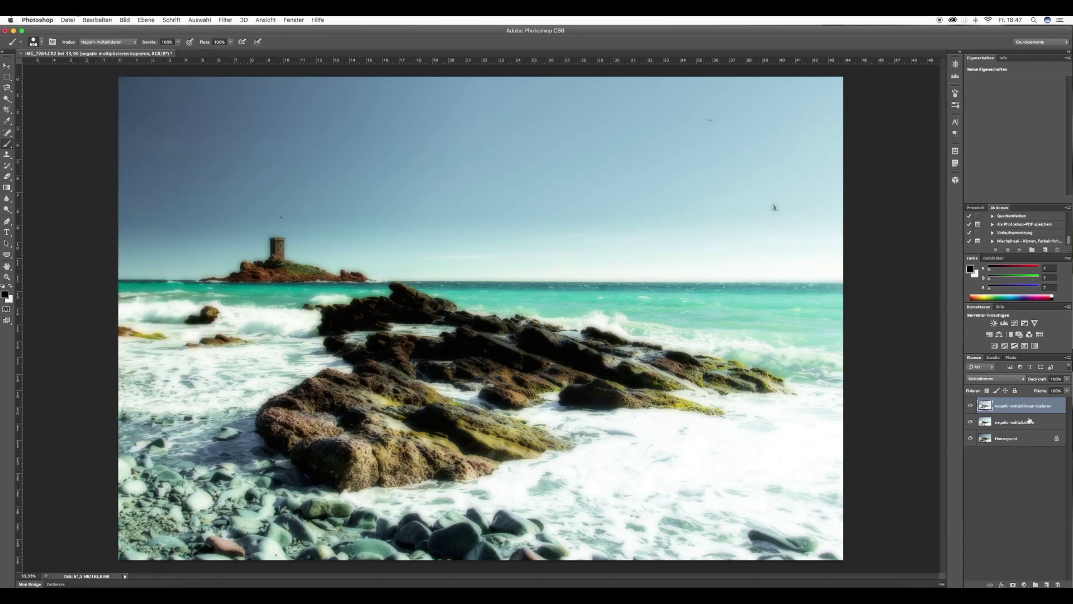
left_click(1028, 423, "shift")
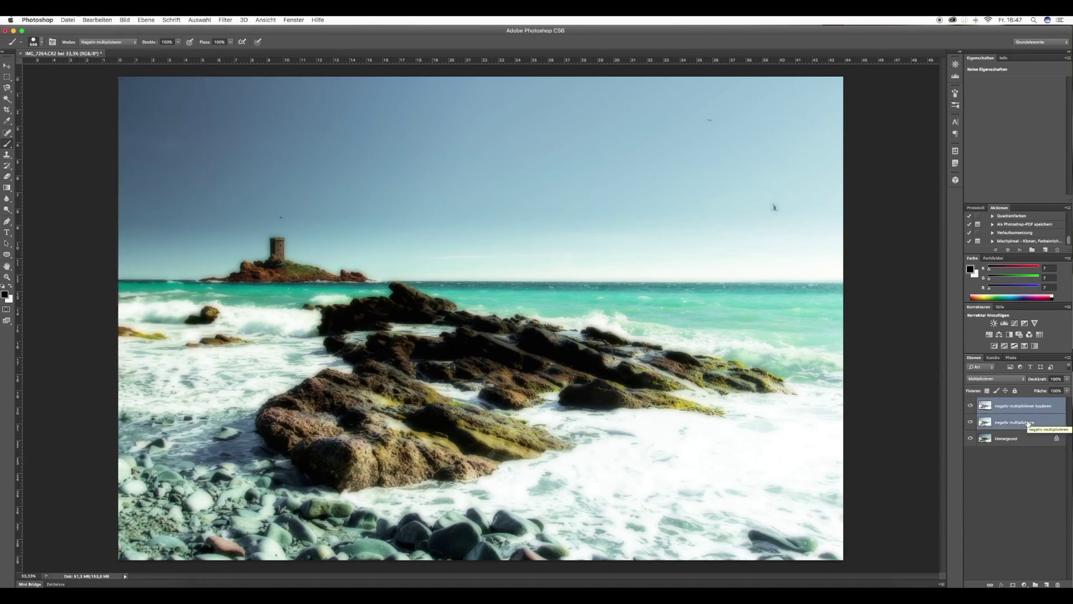
right_click(1027, 423)
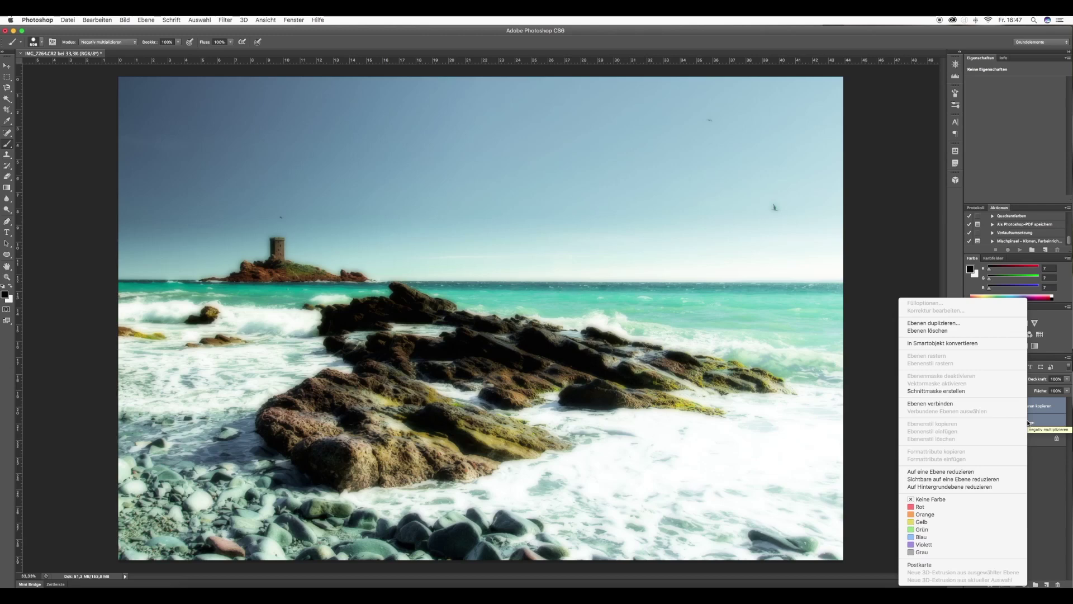
key("Escape")
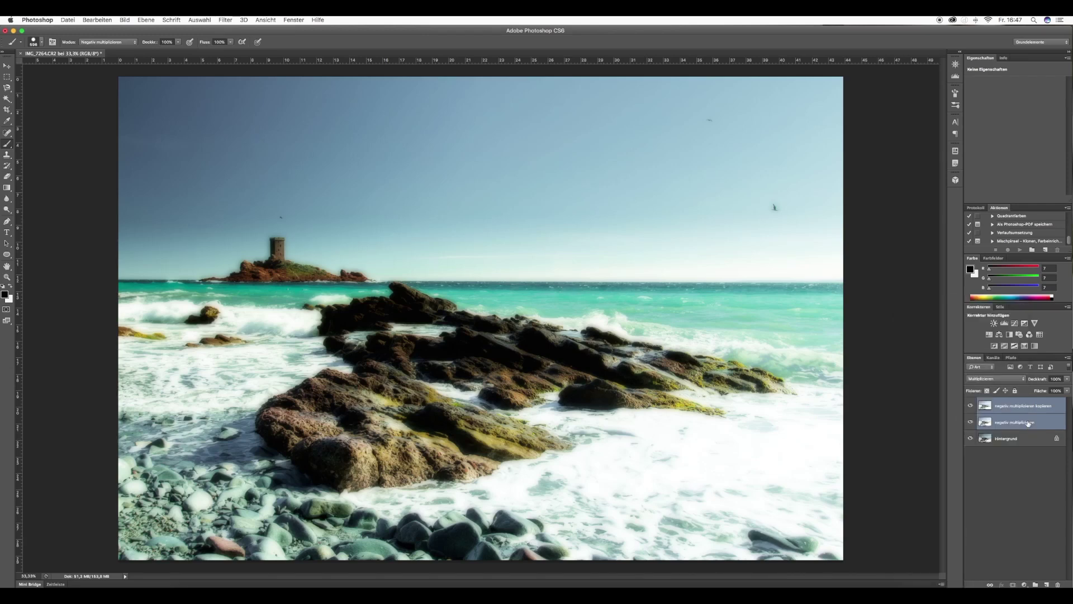
key("ctrl+g")
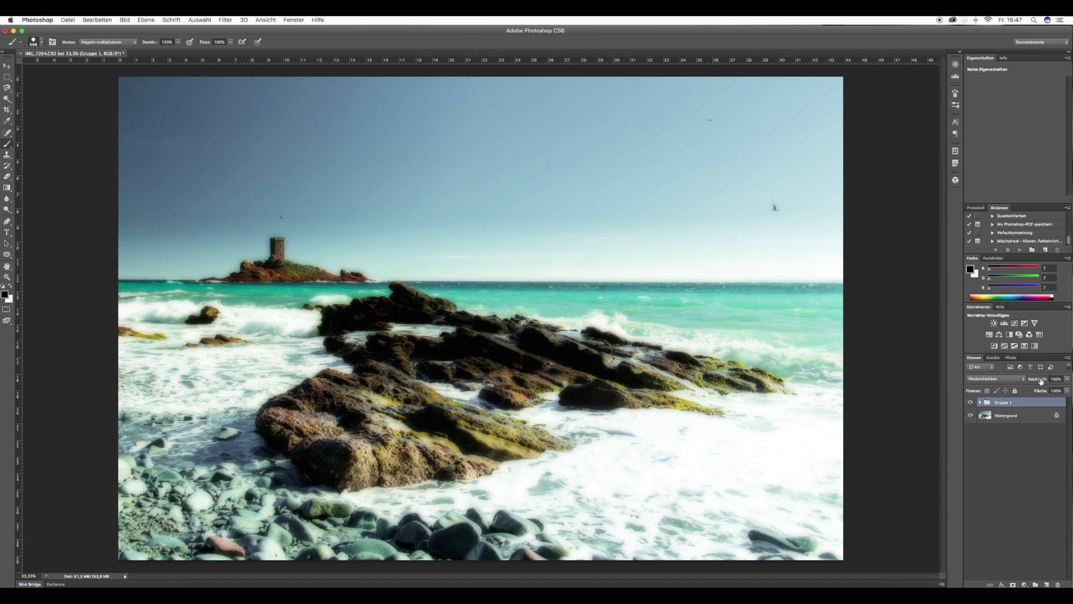
left_click_drag(1041, 381, 1030, 382)
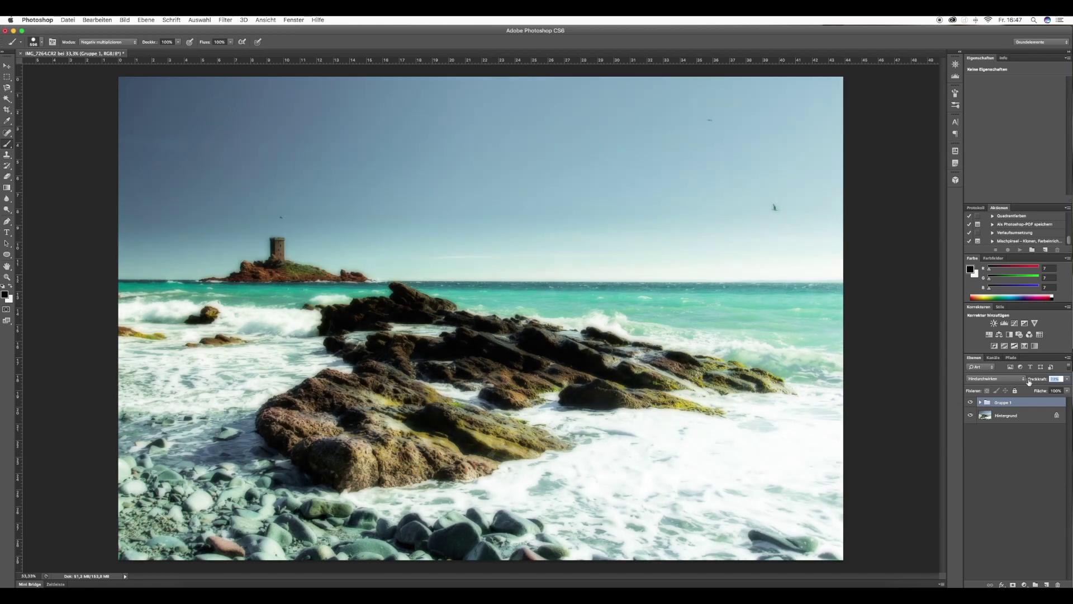
Set Gruppe 1's opacity to 70%.
left_click_drag(1029, 382, 1028, 383)
type("70")
key("Return")
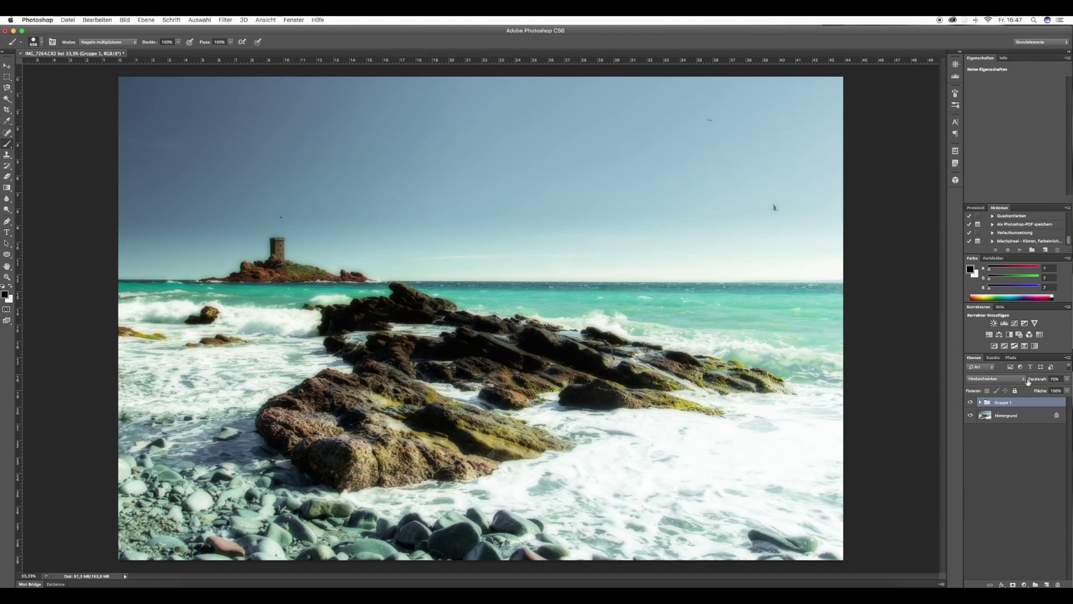